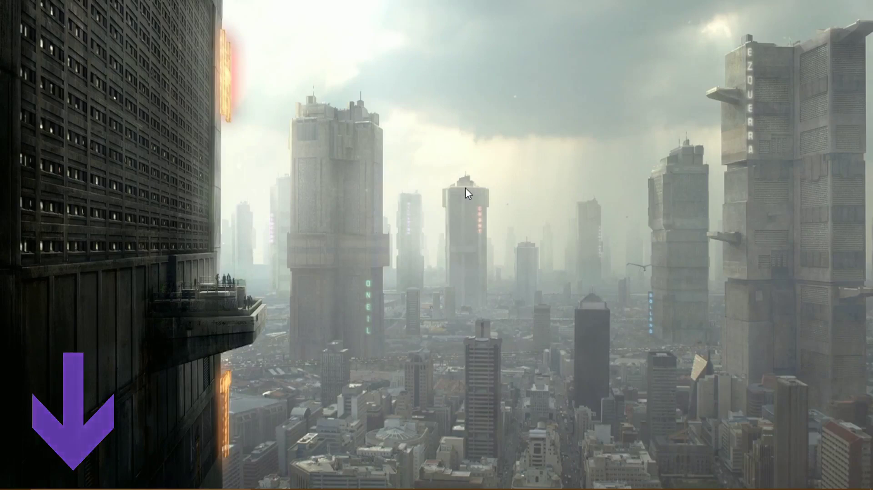
Step: View the RainWallpaper download page in Chrome, minimize it, and open Downloads in File Explorer
{"action": "mouse_move", "coordinate": [575, 485]}
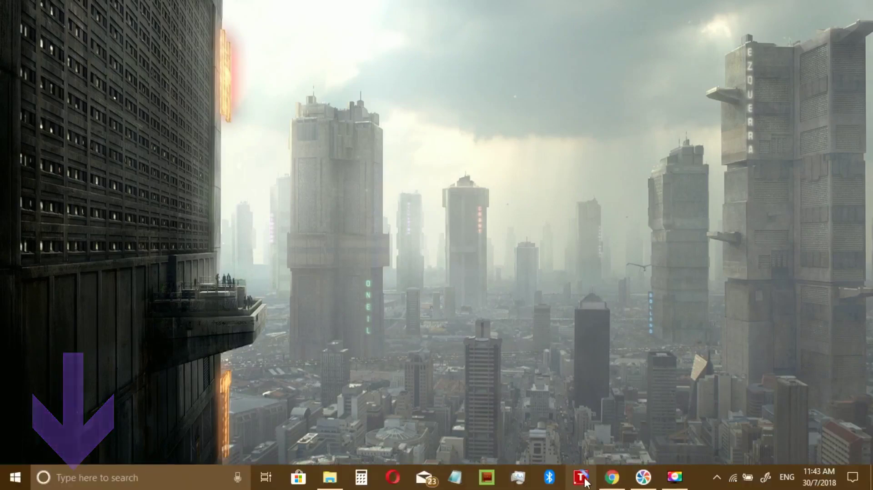
{"action": "left_click", "coordinate": [612, 477]}
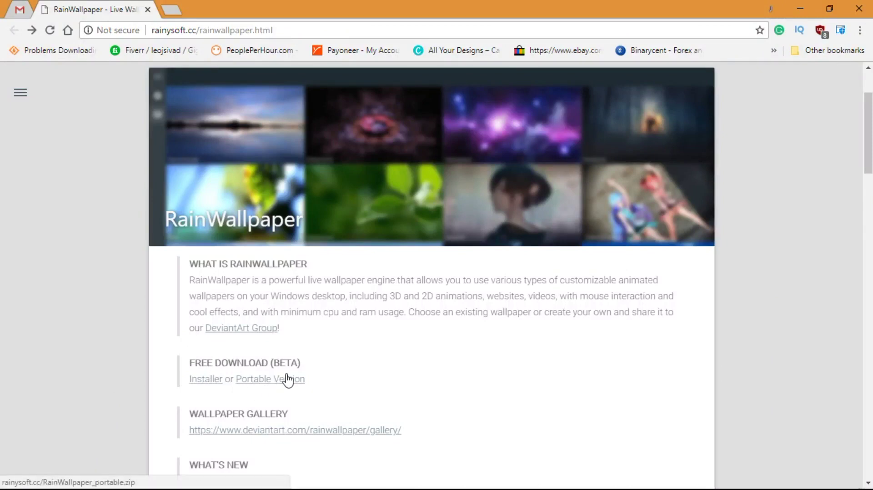
{"action": "left_click", "coordinate": [800, 7]}
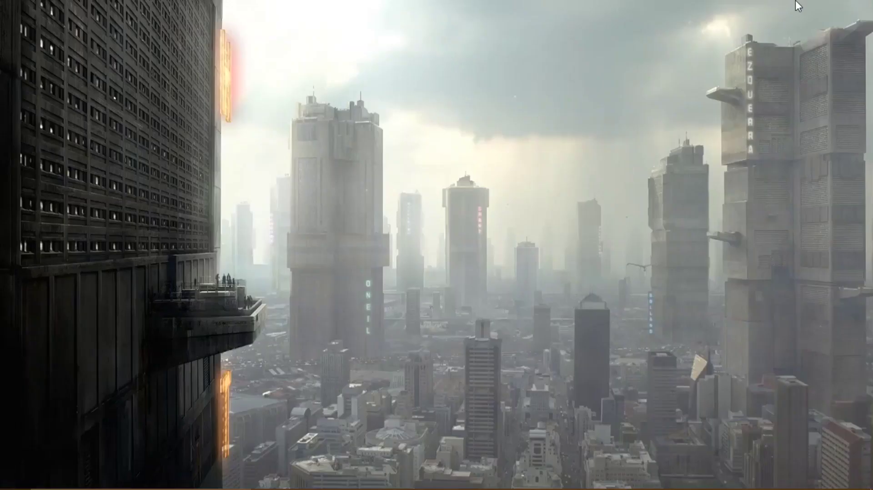
{"action": "left_click", "coordinate": [328, 477]}
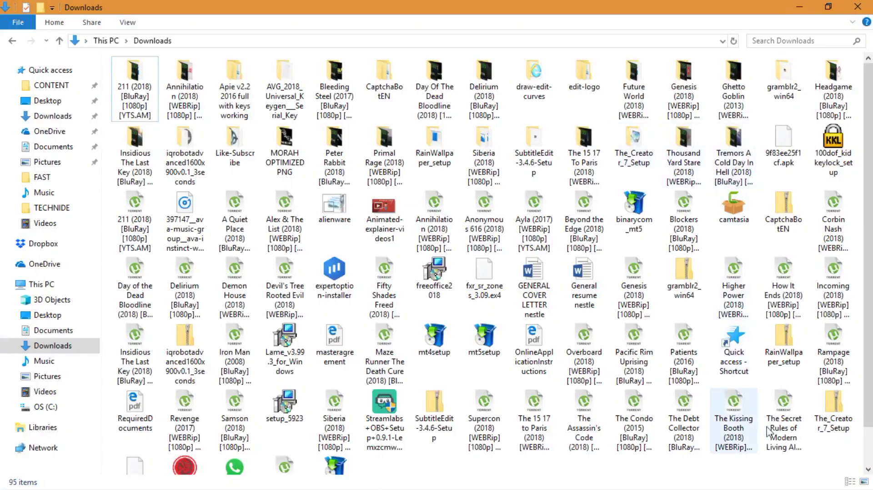
Step: Extract the RainWallpaper_setup zip to a RainWallpaper_setup folder, open that folder, then close Explorer
{"action": "left_click", "coordinate": [792, 352]}
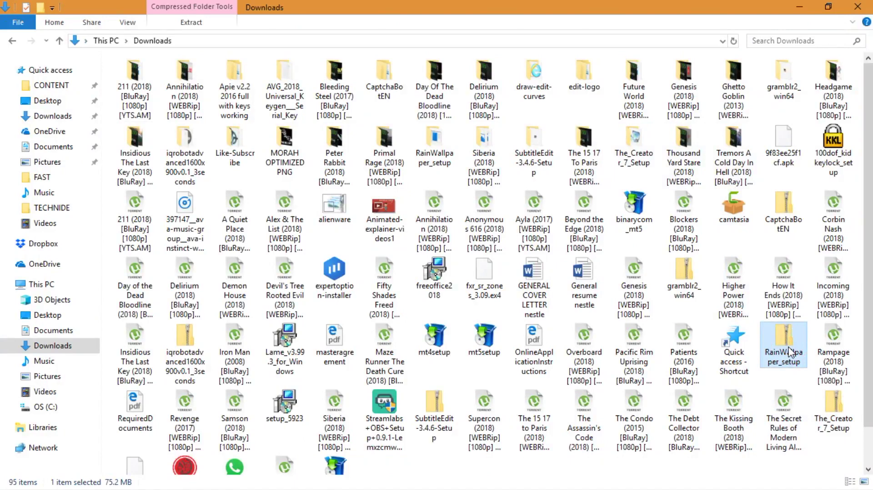
{"action": "right_click", "coordinate": [790, 351]}
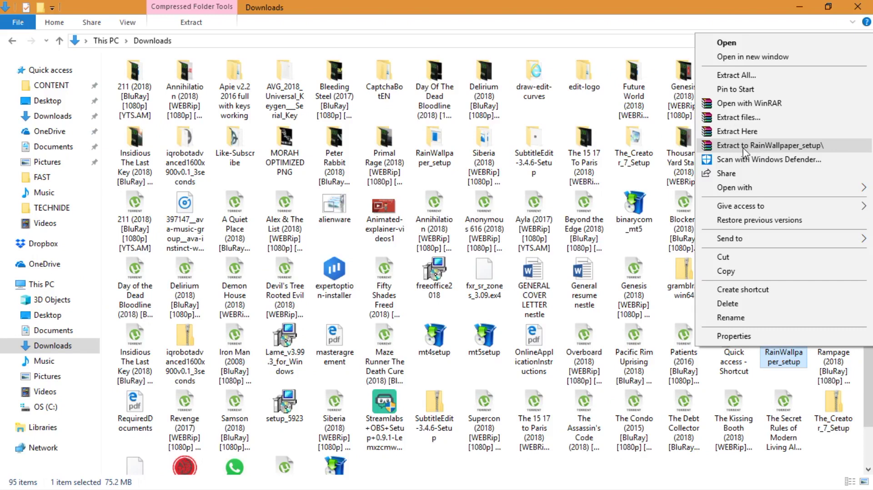
{"action": "left_click", "coordinate": [436, 147]}
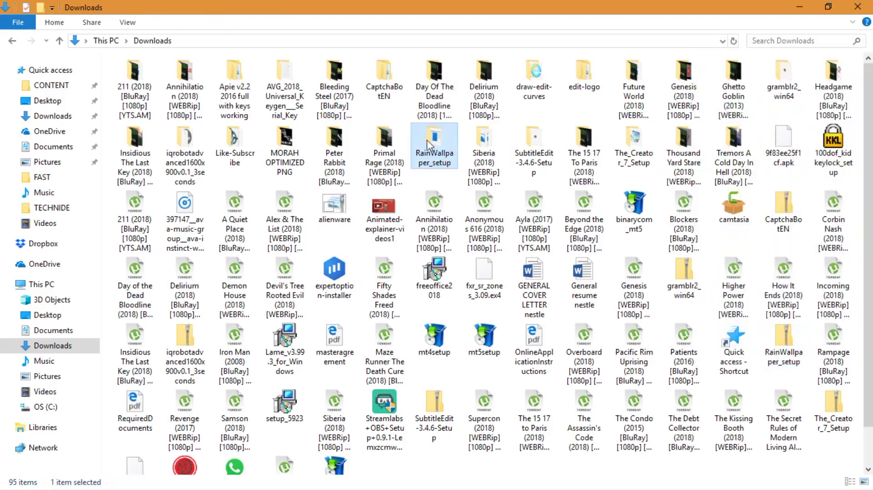
{"action": "double_click", "coordinate": [428, 153]}
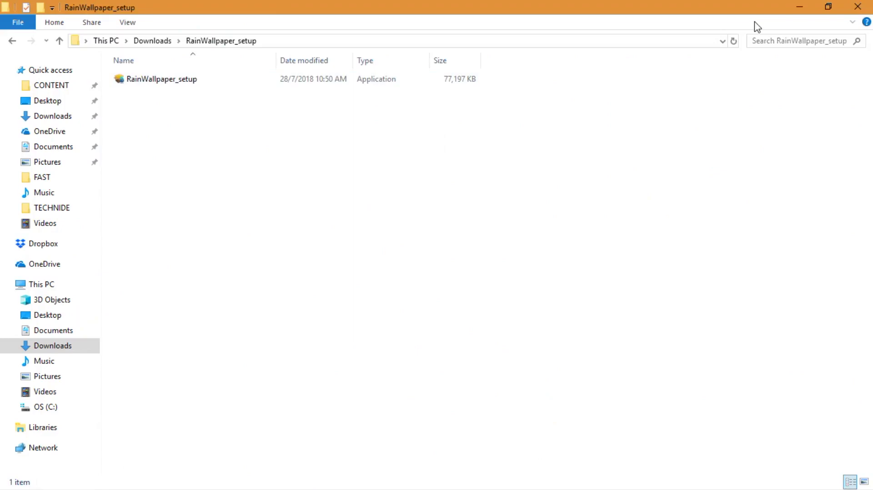
{"action": "left_click", "coordinate": [859, 7]}
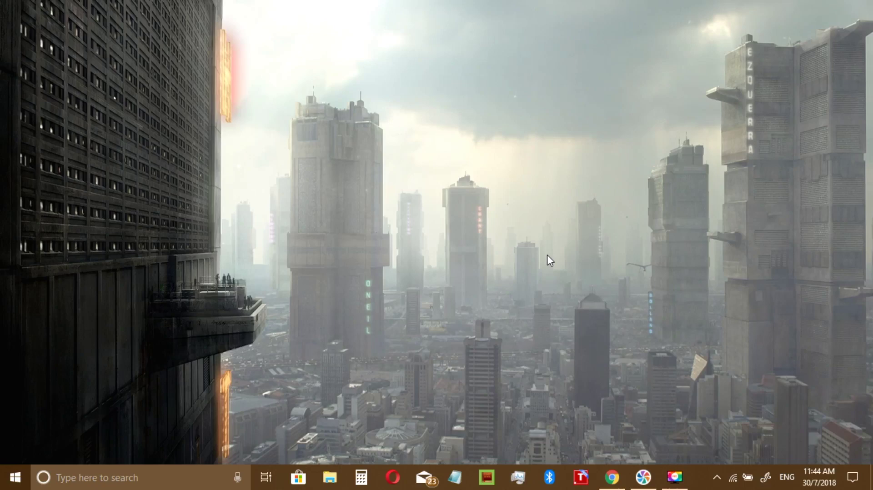
Step: Resume the live wallpaper from RainWallpaper's tray icon menu
{"action": "left_click", "coordinate": [717, 481]}
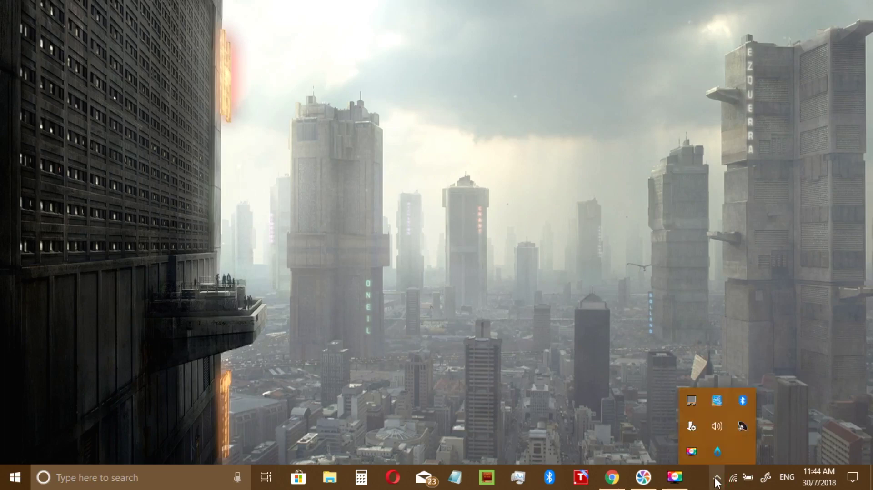
{"action": "right_click", "coordinate": [718, 455]}
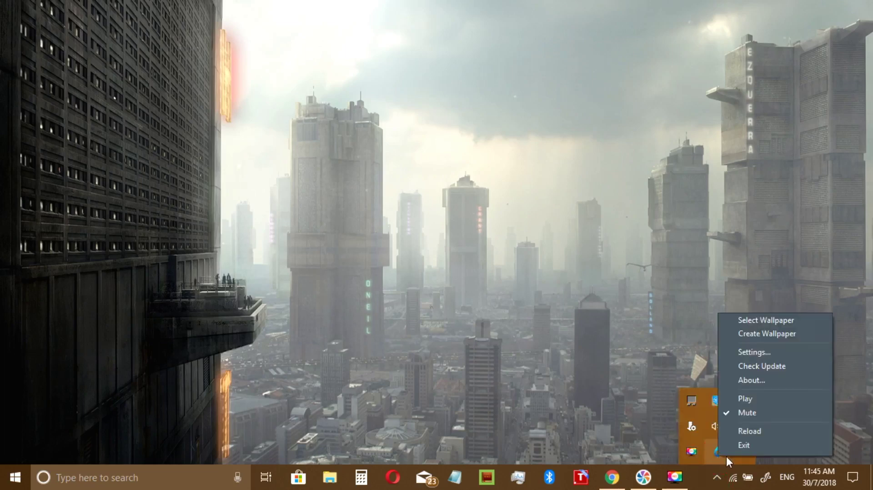
{"action": "left_click", "coordinate": [756, 398]}
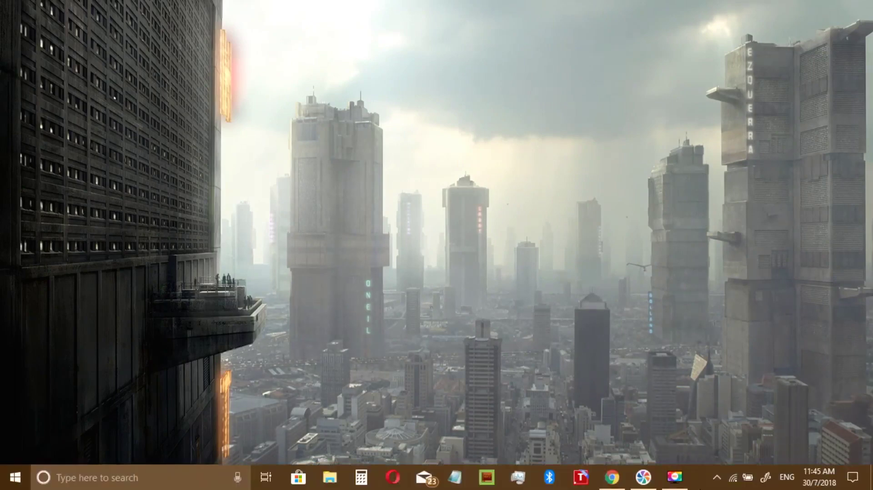
Step: Pause the live wallpaper from the tray, then bring RainWallpaper's tray menu up again
{"action": "left_click", "coordinate": [716, 477]}
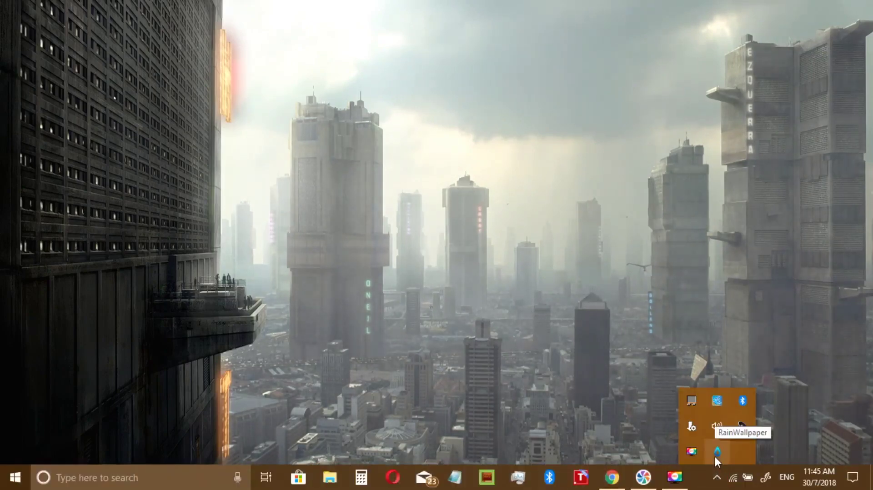
{"action": "right_click", "coordinate": [716, 458]}
{"action": "left_click", "coordinate": [792, 401]}
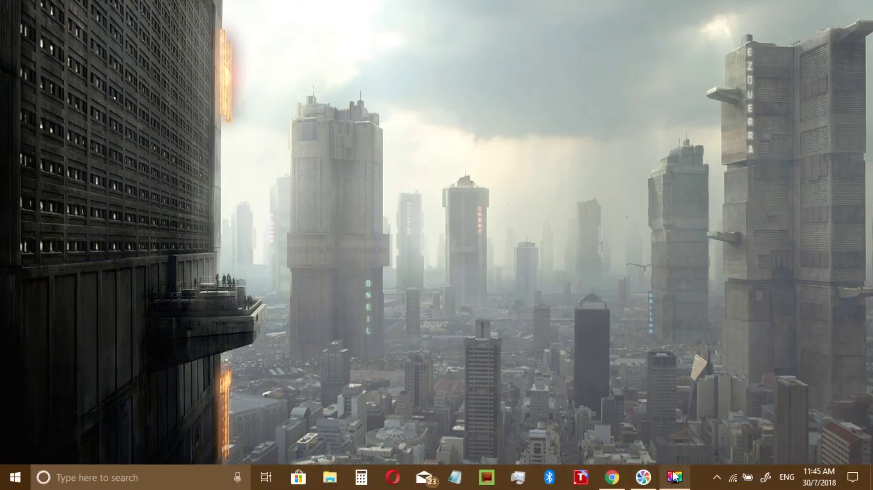
{"action": "left_click", "coordinate": [717, 478]}
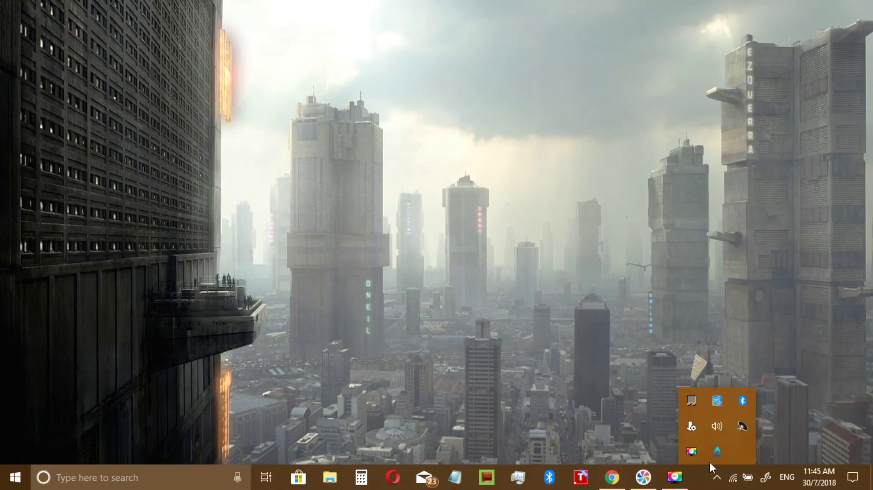
{"action": "right_click", "coordinate": [717, 450]}
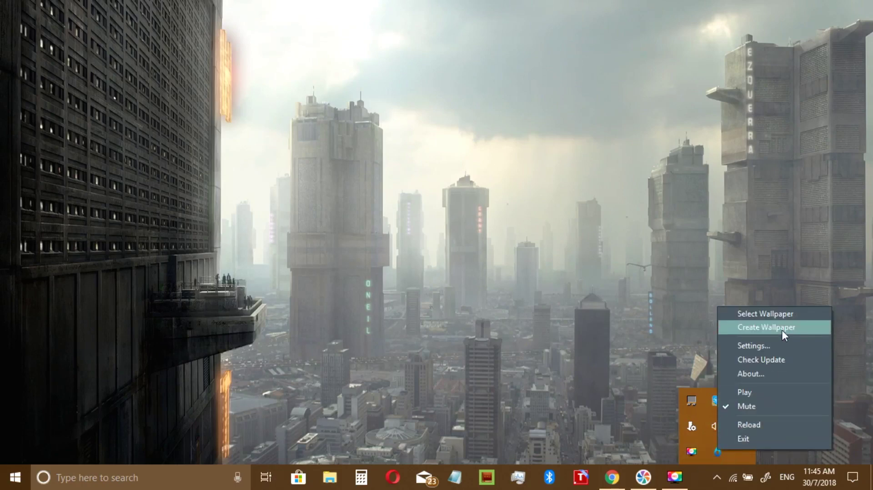
Step: Begin a video wallpaper in Create Wallpaper, cancel the video file choice, and close the window
{"action": "left_click", "coordinate": [751, 329]}
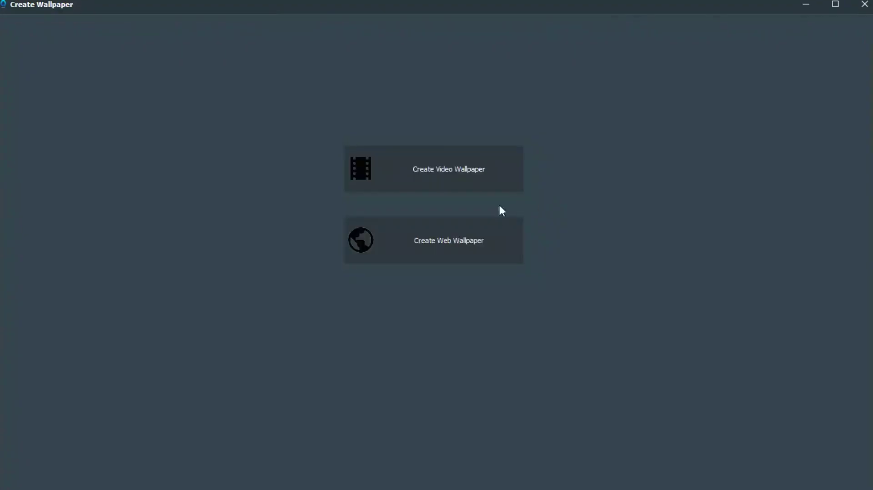
{"action": "left_click", "coordinate": [436, 173]}
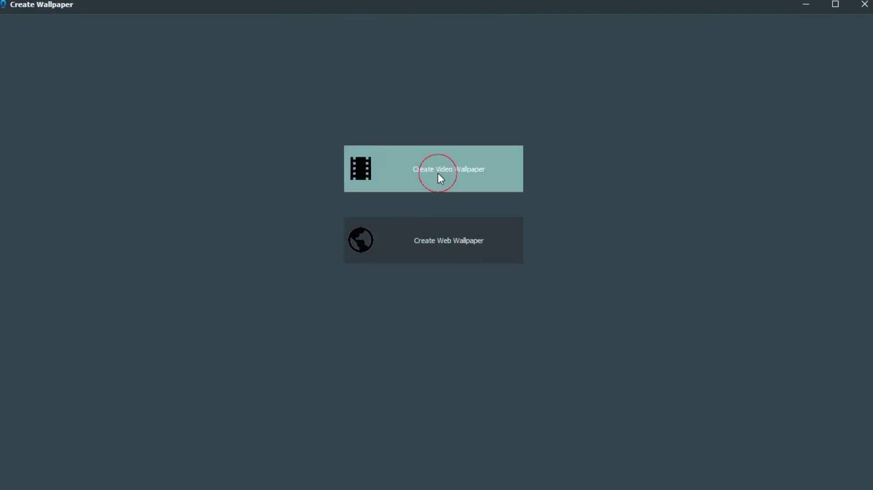
{"action": "left_click", "coordinate": [63, 64]}
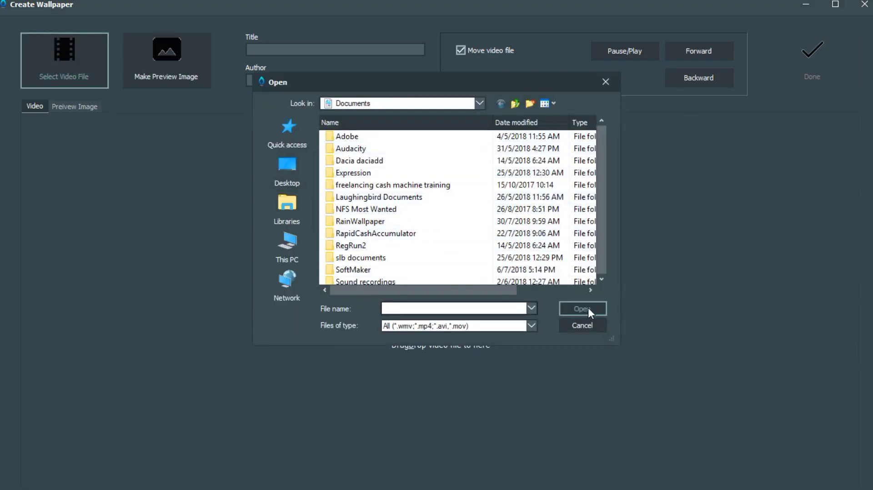
{"action": "left_click", "coordinate": [590, 326]}
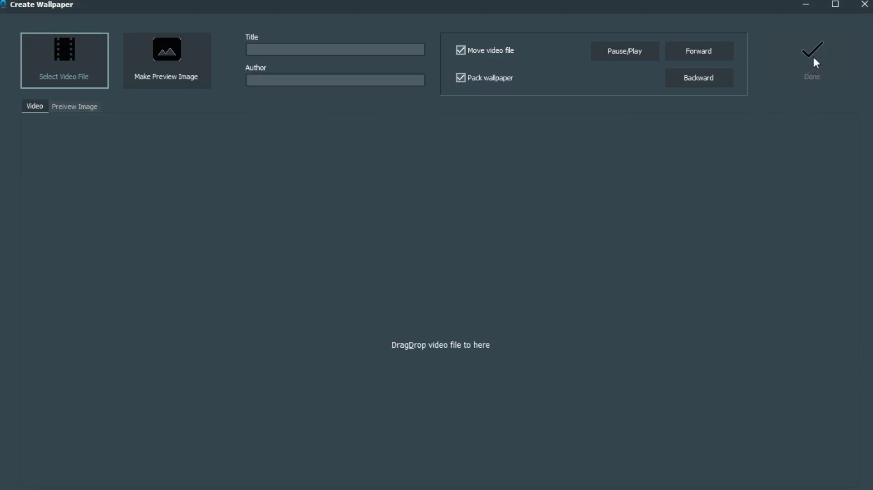
{"action": "left_click", "coordinate": [865, 4]}
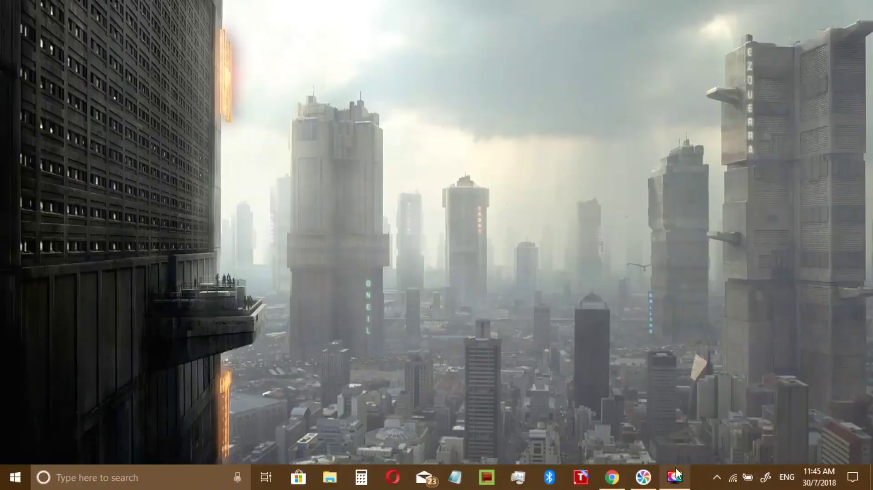
Step: In the wallpaper library, apply Fire sword warrior, then switch the desktop to the sun scene
{"action": "left_click", "coordinate": [716, 477]}
{"action": "right_click", "coordinate": [713, 456]}
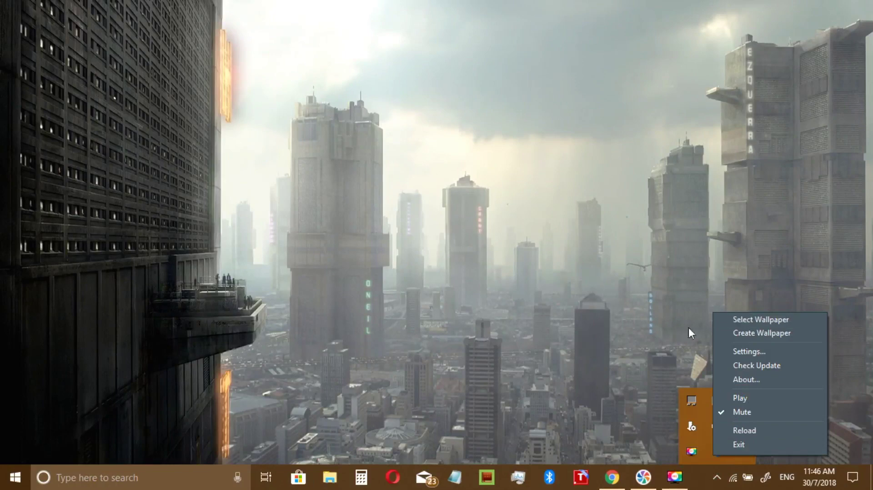
{"action": "left_click", "coordinate": [763, 318]}
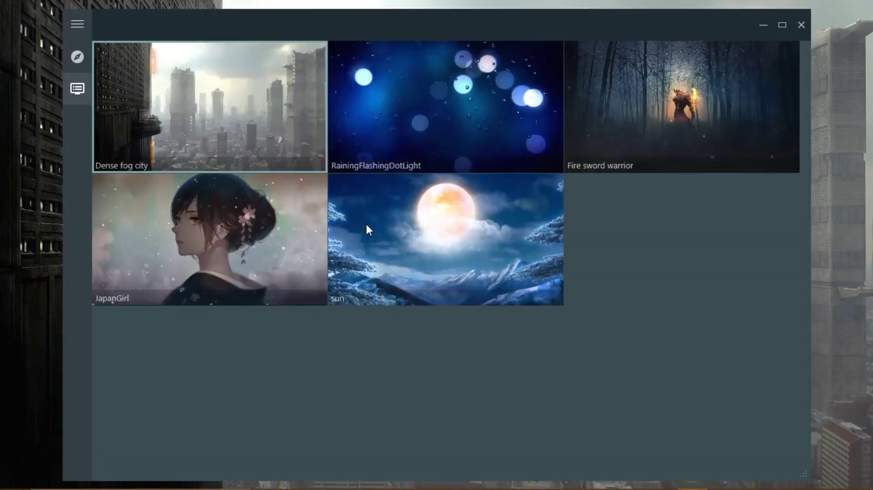
{"action": "left_click", "coordinate": [685, 124]}
{"action": "left_click_drag", "start_coordinate": [582, 32], "coordinate": [623, 469]}
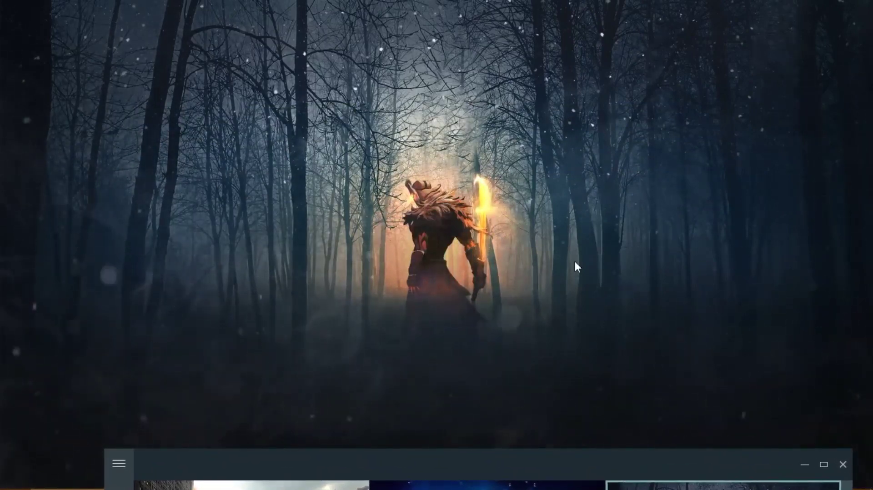
{"action": "left_click_drag", "start_coordinate": [560, 456], "coordinate": [546, 143]}
{"action": "left_click", "coordinate": [503, 359]}
{"action": "left_click_drag", "start_coordinate": [489, 146], "coordinate": [613, 458]}
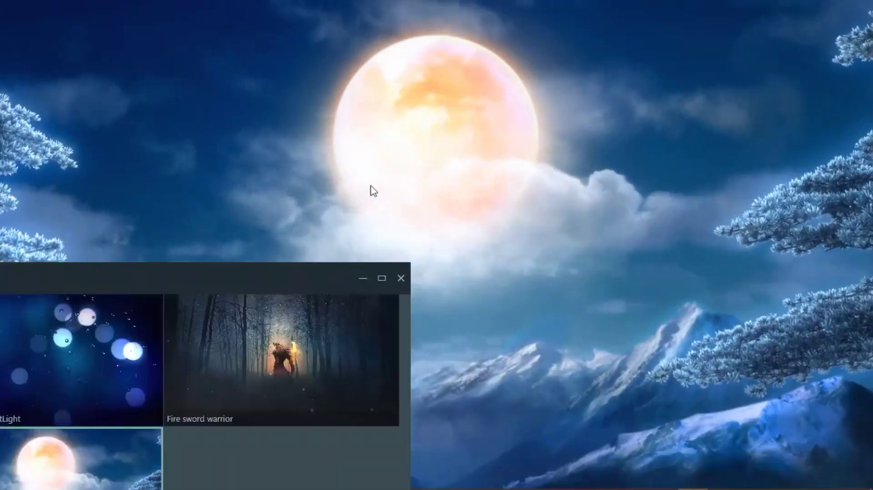
Step: Resume then pause the sun wallpaper from the tray, and expand the library's navigation pane
{"action": "left_click", "coordinate": [716, 477]}
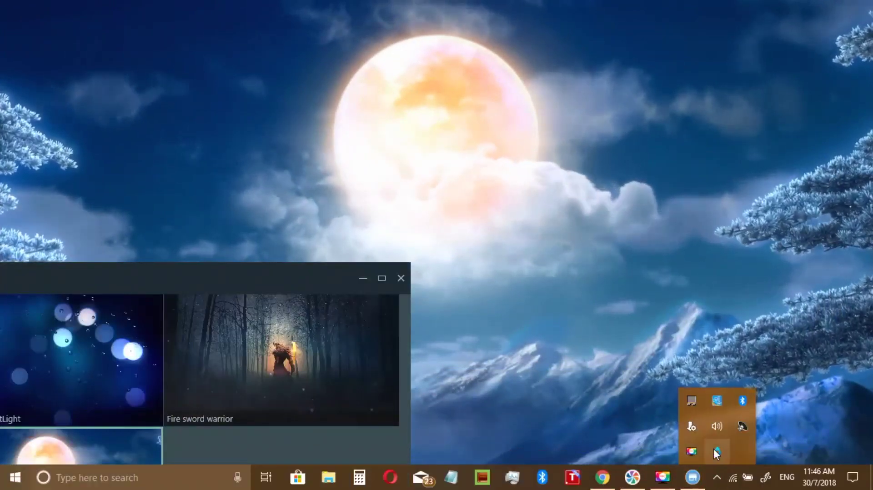
{"action": "right_click", "coordinate": [714, 449]}
{"action": "left_click", "coordinate": [742, 390]}
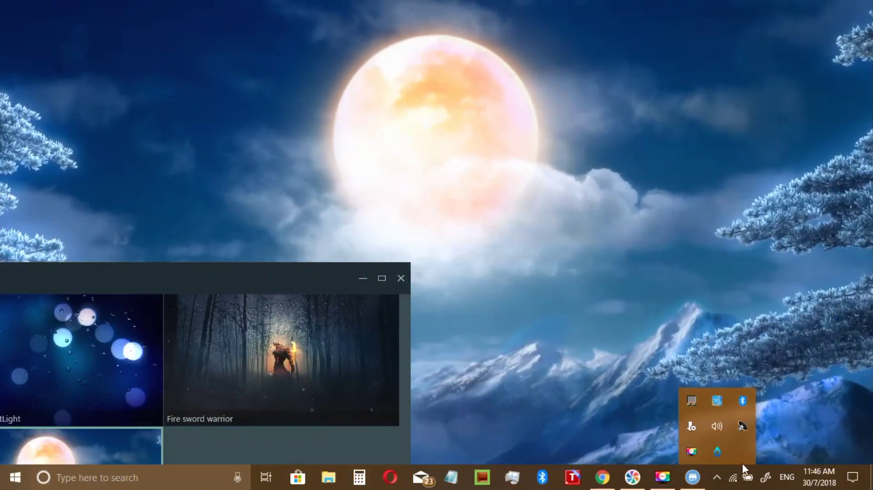
{"action": "right_click", "coordinate": [715, 451]}
{"action": "left_click", "coordinate": [744, 396]}
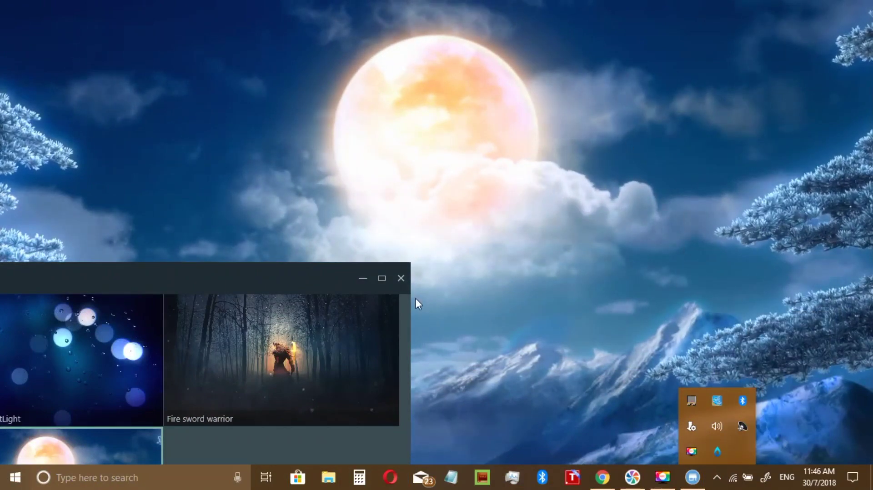
{"action": "left_click_drag", "start_coordinate": [296, 279], "coordinate": [723, 57]}
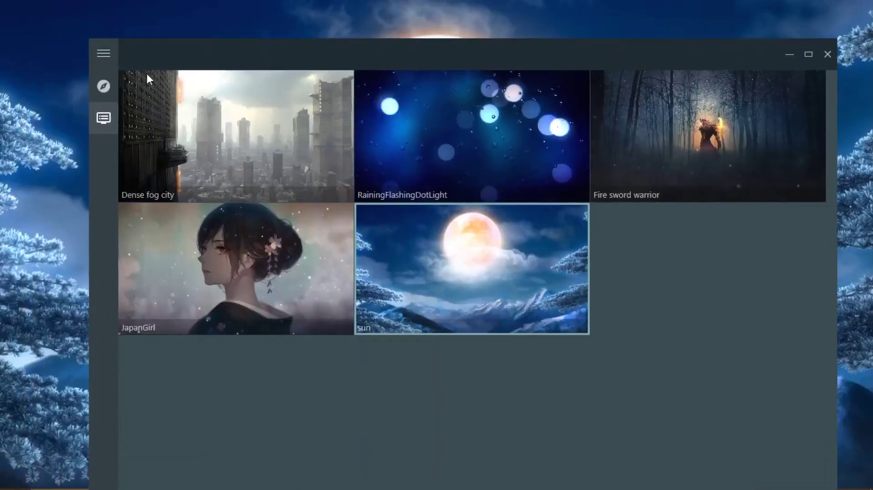
{"action": "left_click", "coordinate": [104, 67]}
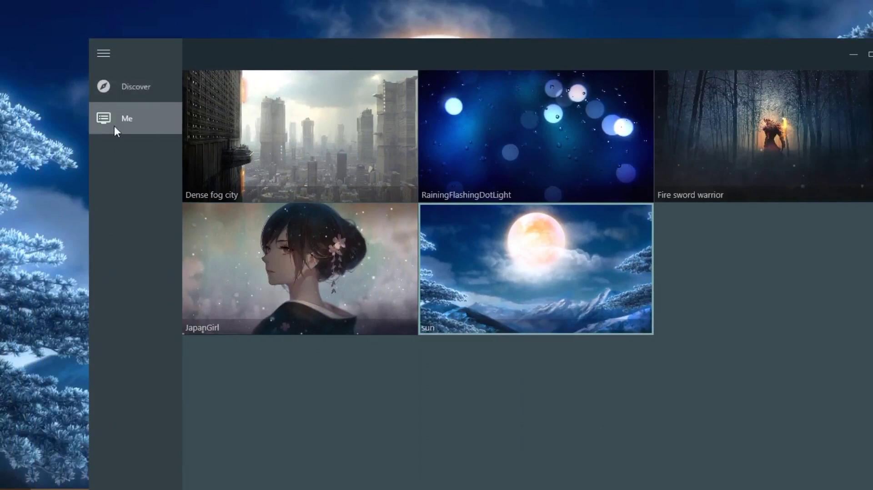
Step: Browse the Discover section's Landscape gallery, scrolling through its wallpapers and back to the top
{"action": "left_click", "coordinate": [138, 88]}
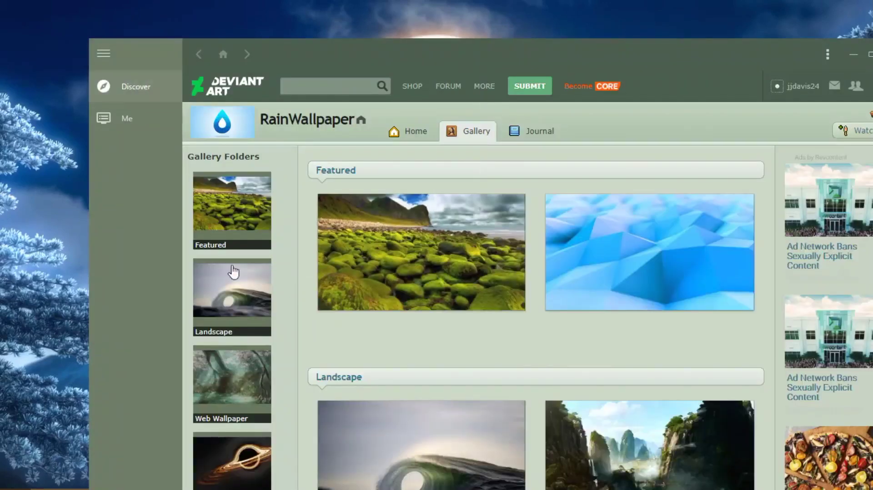
{"action": "scroll", "coordinate": [239, 295], "scroll_direction": "down", "scroll_amount": 1}
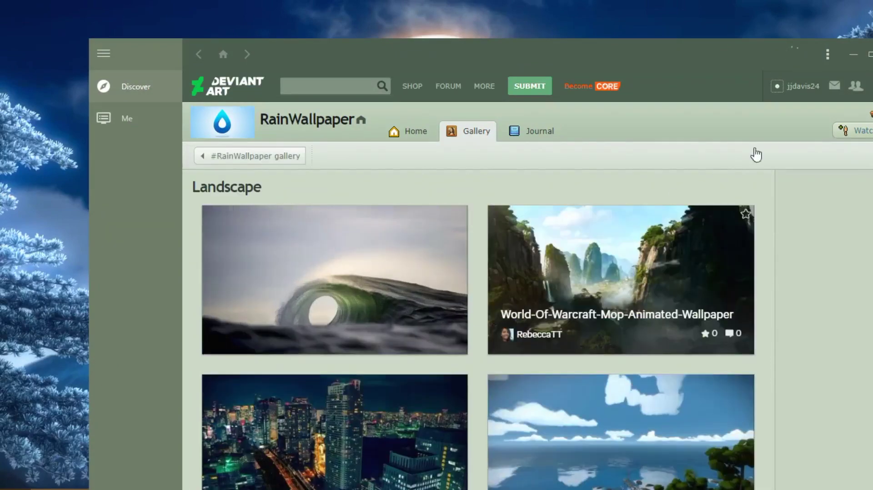
{"action": "left_click", "coordinate": [820, 94]}
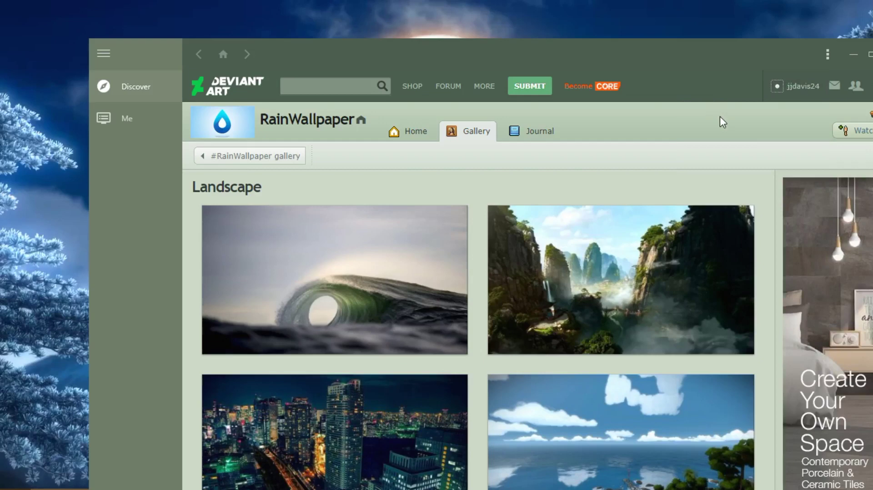
{"action": "scroll", "coordinate": [522, 281], "scroll_direction": "down", "scroll_amount": 3}
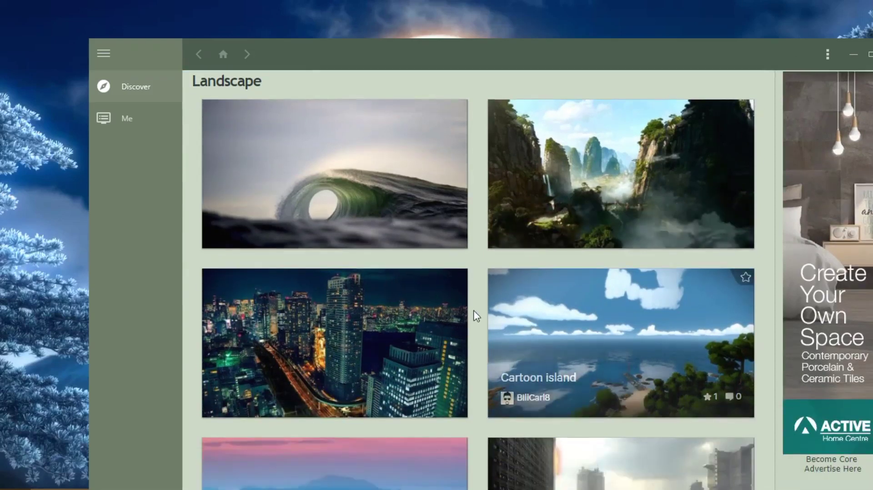
{"action": "scroll", "coordinate": [354, 296], "scroll_direction": "down", "scroll_amount": 10}
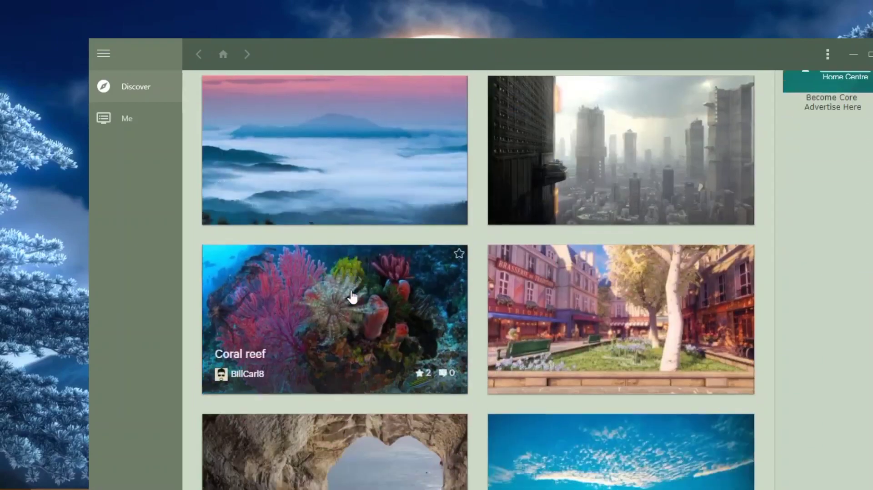
{"action": "scroll", "coordinate": [353, 296], "scroll_direction": "down", "scroll_amount": 12}
{"action": "scroll", "coordinate": [353, 296], "scroll_direction": "down", "scroll_amount": 4}
{"action": "scroll", "coordinate": [378, 307], "scroll_direction": "down", "scroll_amount": 2}
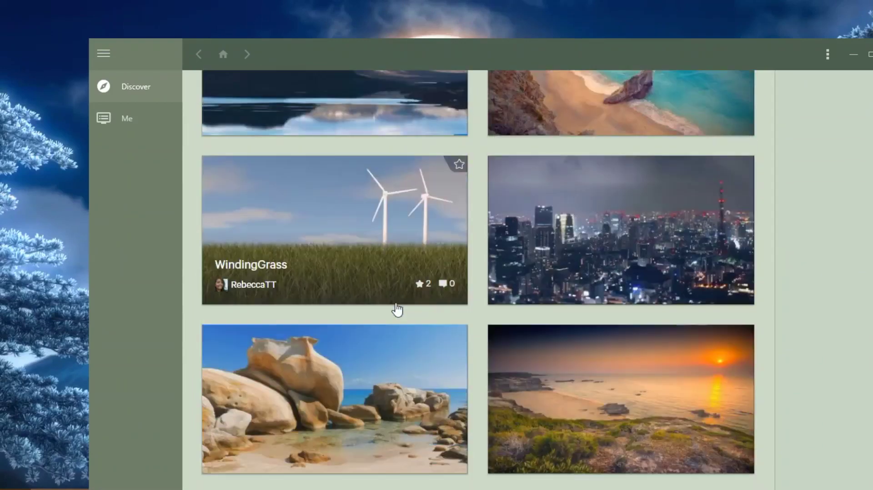
{"action": "scroll", "coordinate": [587, 236], "scroll_direction": "up", "scroll_amount": 11}
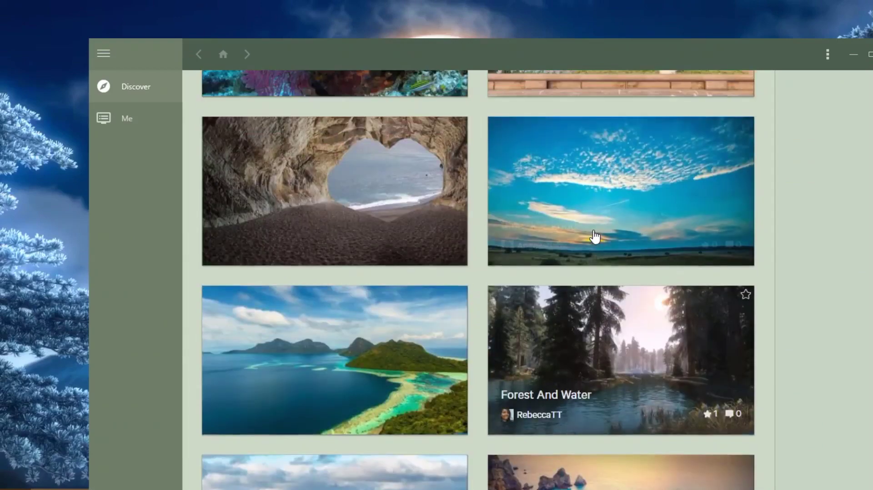
{"action": "scroll", "coordinate": [595, 236], "scroll_direction": "up", "scroll_amount": 13}
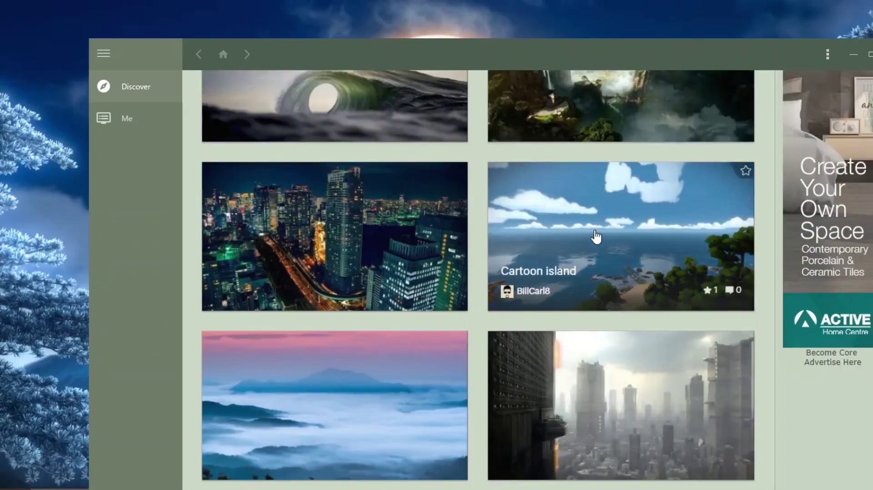
{"action": "scroll", "coordinate": [596, 237], "scroll_direction": "up", "scroll_amount": 5}
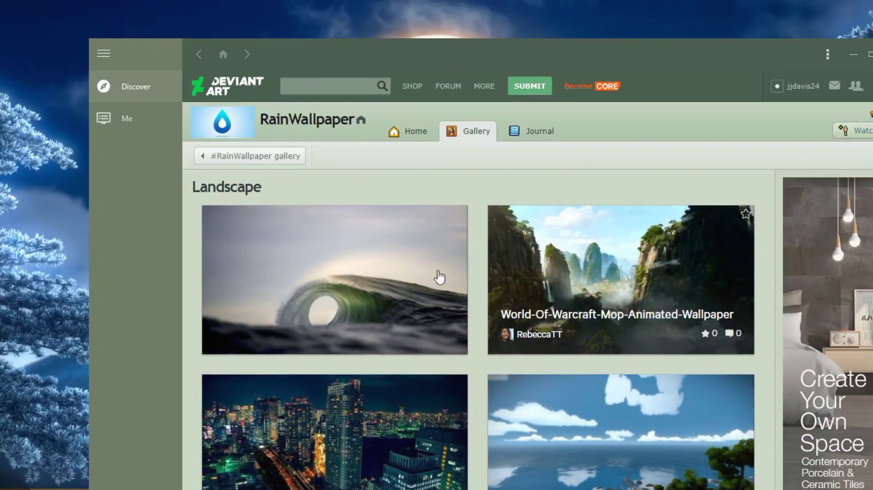
Step: Open World-Of-Warcraft-Mop-Animated-Wallpaper, mark it Watching, and start its 8.7 MB download
{"action": "left_click", "coordinate": [572, 281]}
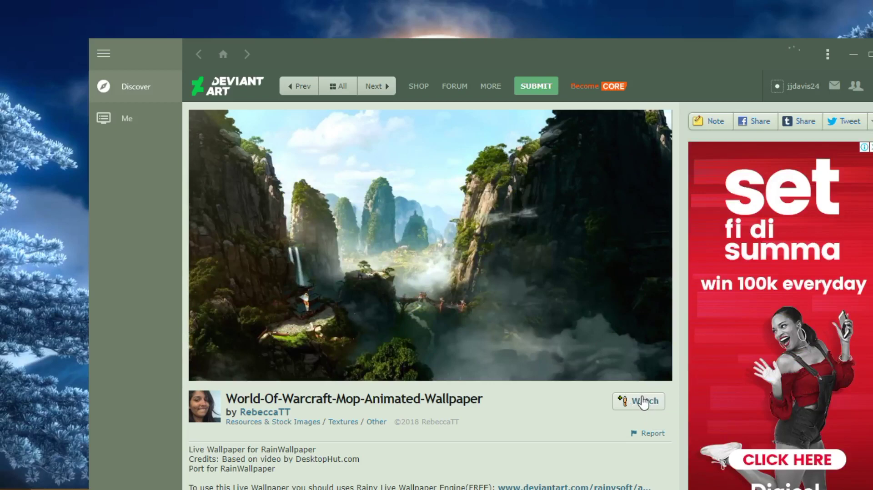
{"action": "left_click_drag", "start_coordinate": [659, 46], "coordinate": [620, 16]}
{"action": "scroll", "coordinate": [589, 279], "scroll_direction": "down", "scroll_amount": 5}
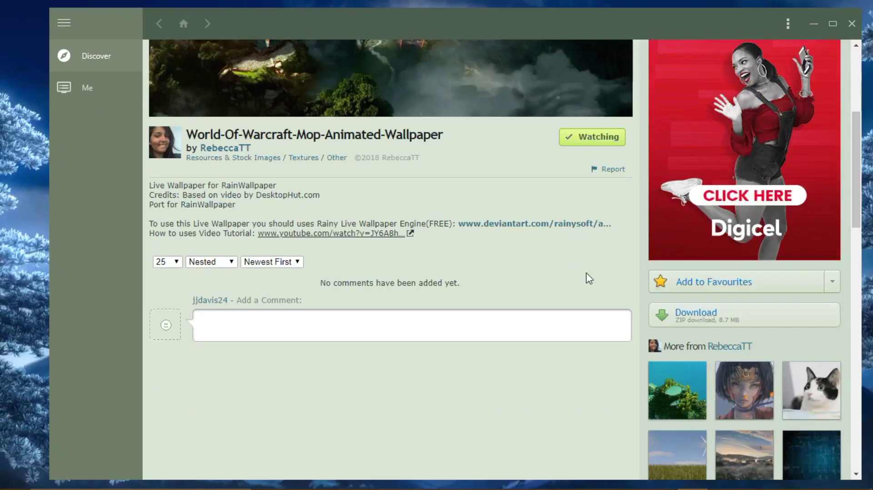
{"action": "left_click", "coordinate": [719, 318]}
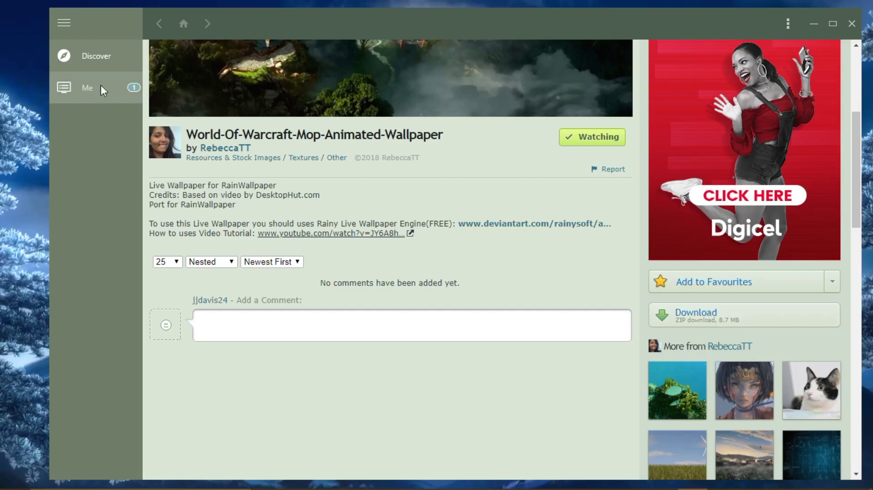
Step: Go to the Me library to see the World of Warcraft wallpaper downloading at 38%
{"action": "left_click", "coordinate": [114, 91]}
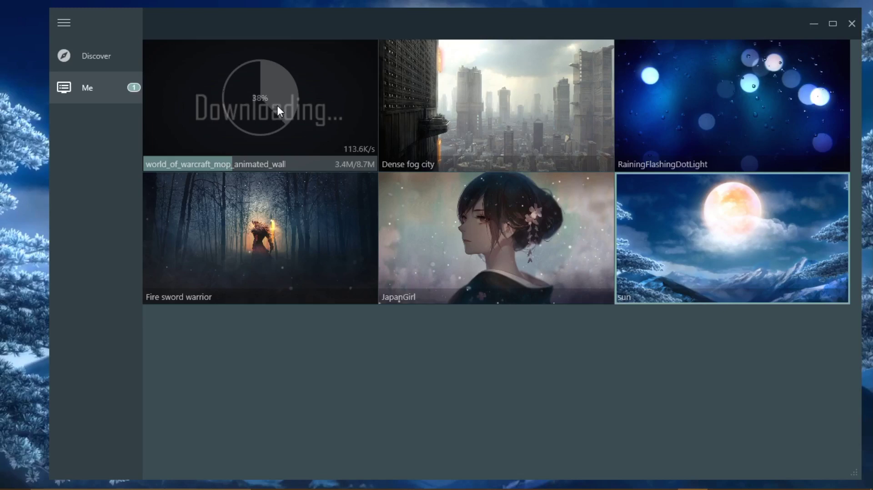
Step: View the previous Wave-Loop wallpaper page in Discover, then return to Me, where the download shows 75%
{"action": "left_click", "coordinate": [104, 52]}
{"action": "scroll", "coordinate": [500, 200], "scroll_direction": "up", "scroll_amount": 3}
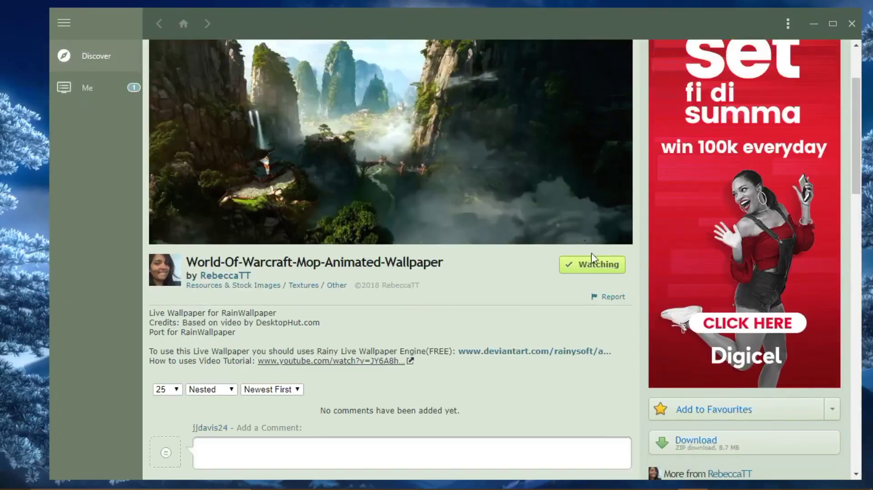
{"action": "scroll", "coordinate": [468, 256], "scroll_direction": "up", "scroll_amount": 3}
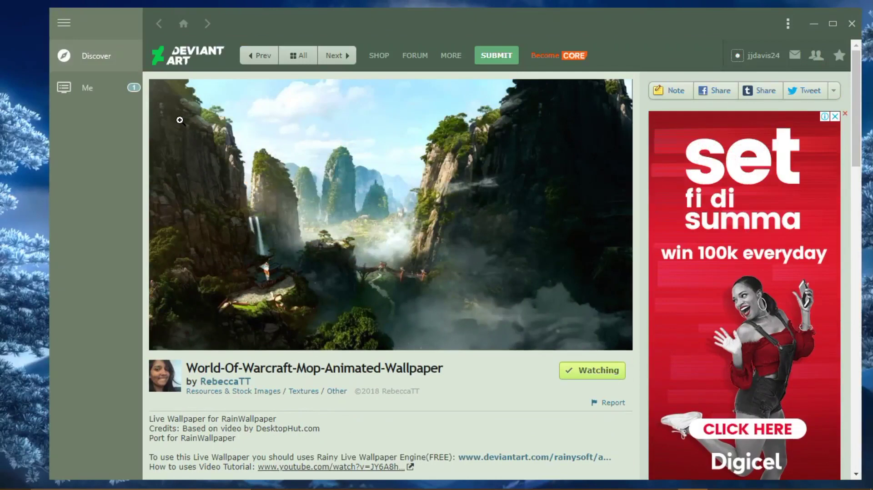
{"action": "left_click", "coordinate": [249, 61]}
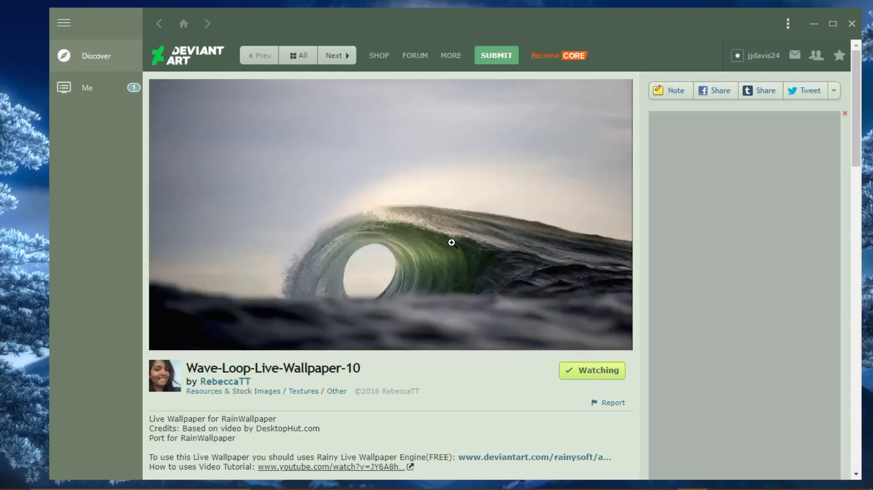
{"action": "scroll", "coordinate": [452, 242], "scroll_direction": "down", "scroll_amount": 2}
{"action": "scroll", "coordinate": [451, 243], "scroll_direction": "down", "scroll_amount": 4}
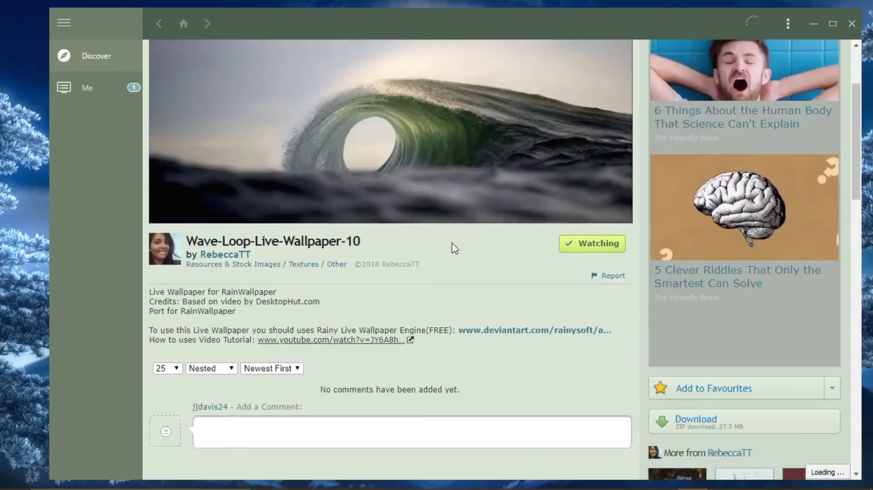
{"action": "scroll", "coordinate": [453, 248], "scroll_direction": "up", "scroll_amount": 5}
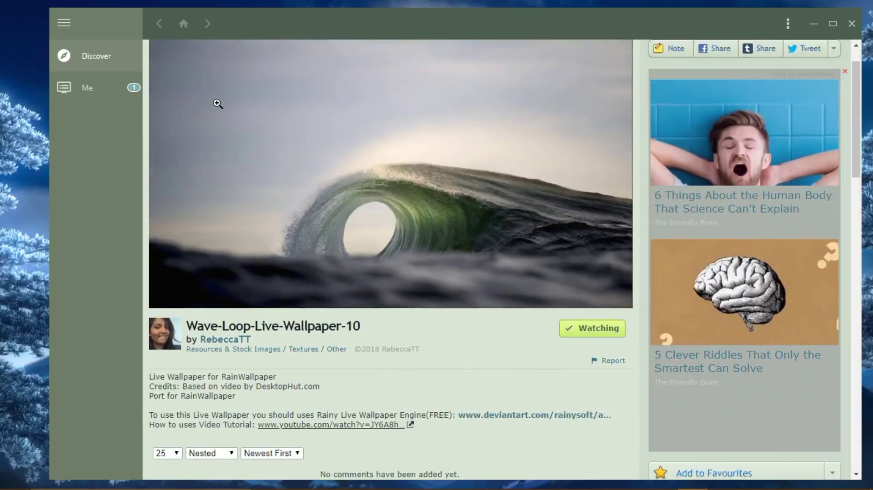
{"action": "left_click", "coordinate": [89, 96]}
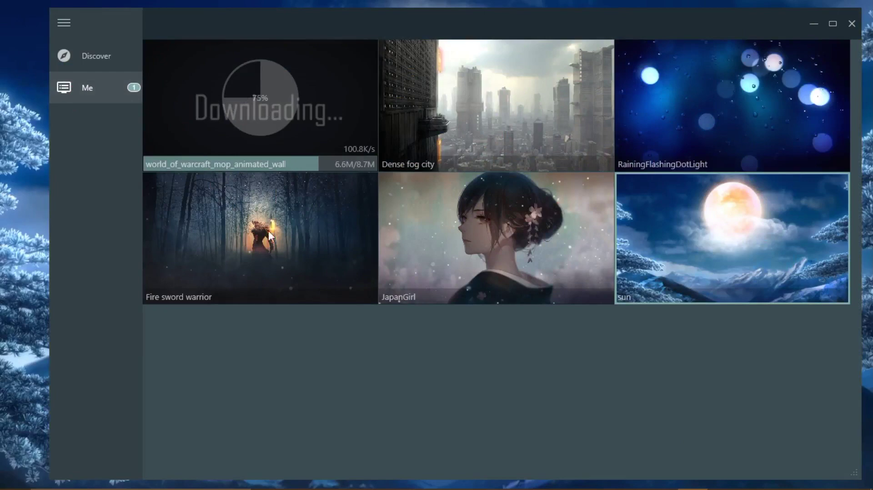
Step: Apply Fire sword warrior as the wallpaper and drag the app window down to view it
{"action": "left_click", "coordinate": [293, 262]}
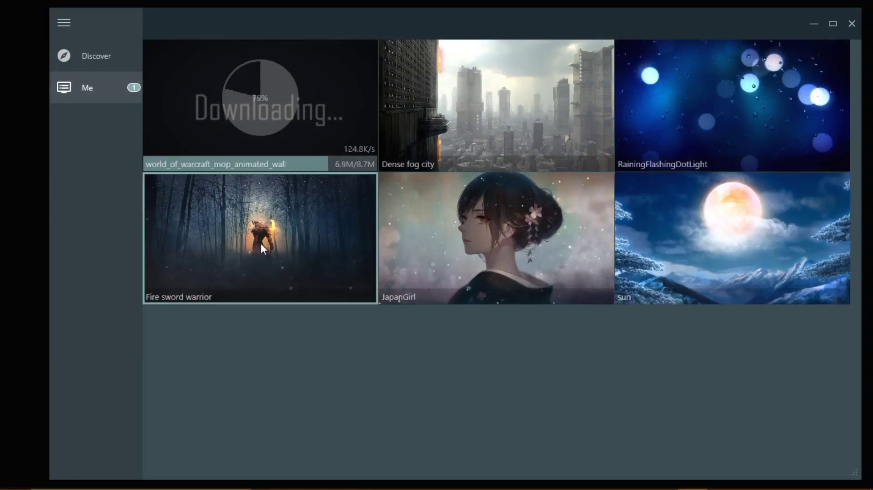
{"action": "left_click_drag", "start_coordinate": [437, 15], "coordinate": [419, 450]}
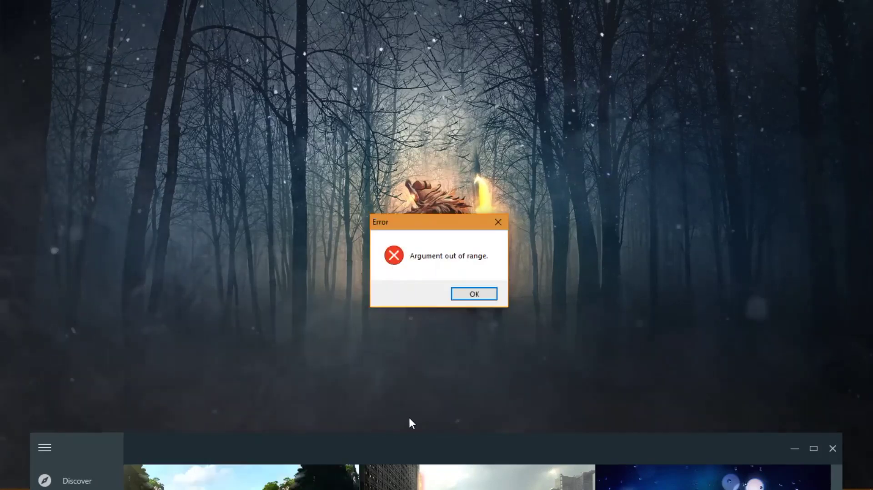
Step: Dismiss the out-of-range error and apply World-Of-Warcraft-Mop-Animated-Wallpaper as the desktop wallpaper, previewing it
{"action": "left_click", "coordinate": [498, 222]}
{"action": "left_click_drag", "start_coordinate": [436, 442], "coordinate": [464, 64]}
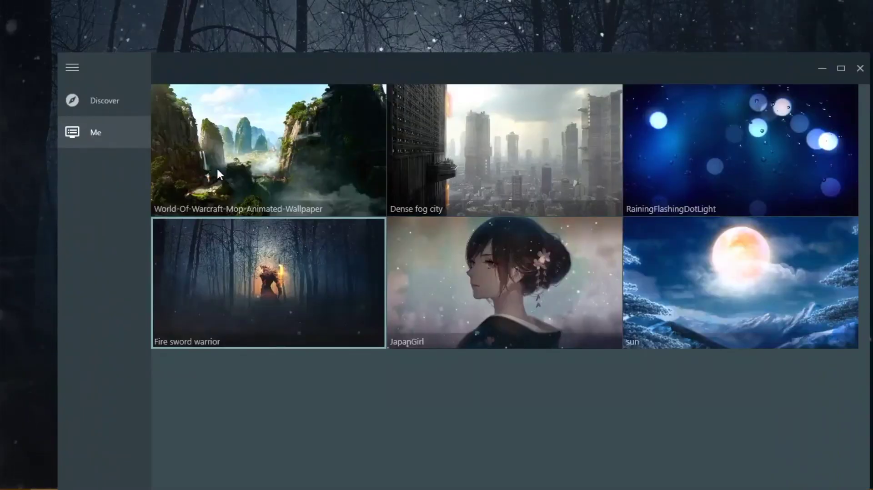
{"action": "left_click", "coordinate": [264, 146]}
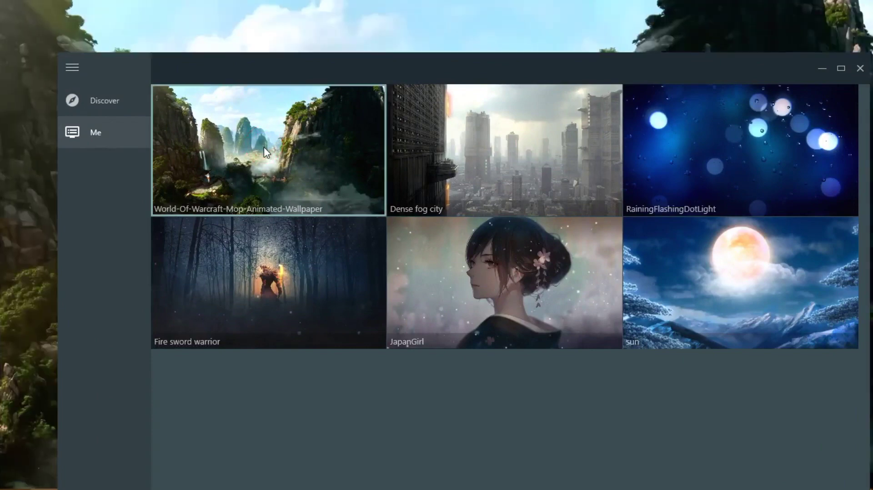
{"action": "left_click", "coordinate": [449, 62]}
{"action": "left_click_drag", "start_coordinate": [448, 59], "coordinate": [456, 485]}
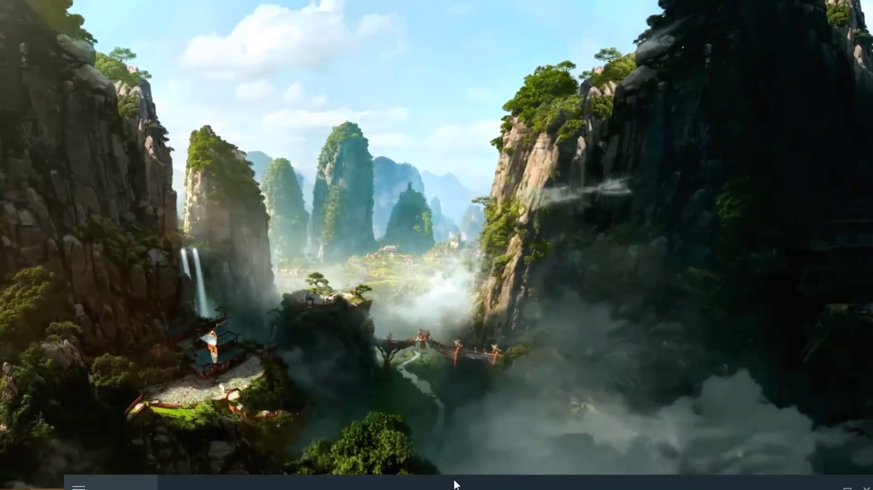
{"action": "left_click_drag", "start_coordinate": [454, 480], "coordinate": [399, 121]}
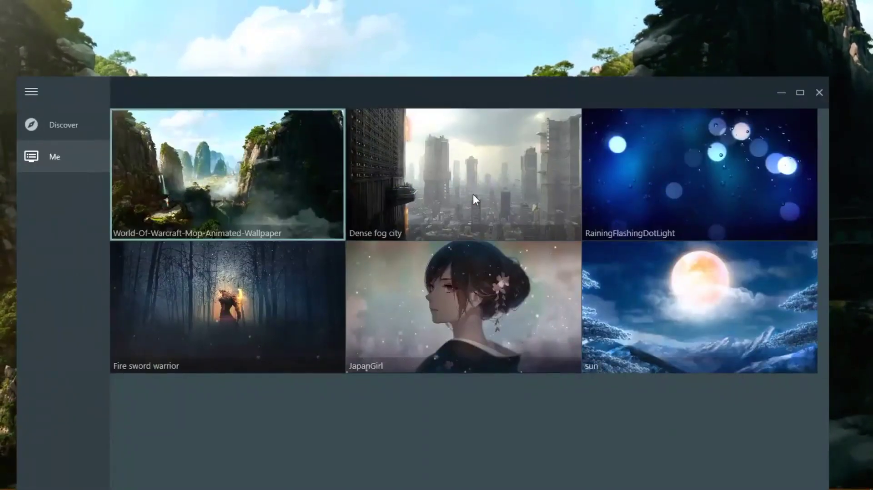
Step: Apply Dense fog city as the desktop wallpaper and preview it behind the window
{"action": "left_click", "coordinate": [472, 199]}
{"action": "left_click_drag", "start_coordinate": [444, 96], "coordinate": [464, 168]}
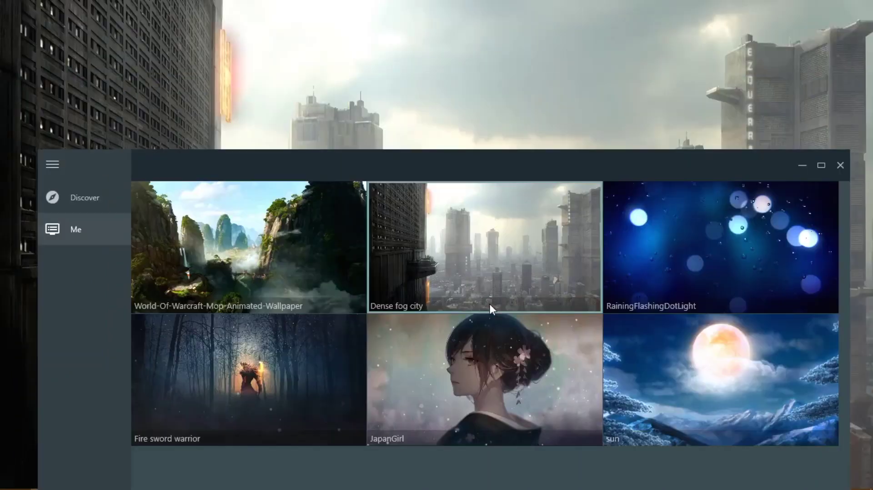
{"action": "left_click_drag", "start_coordinate": [489, 304], "coordinate": [457, 144]}
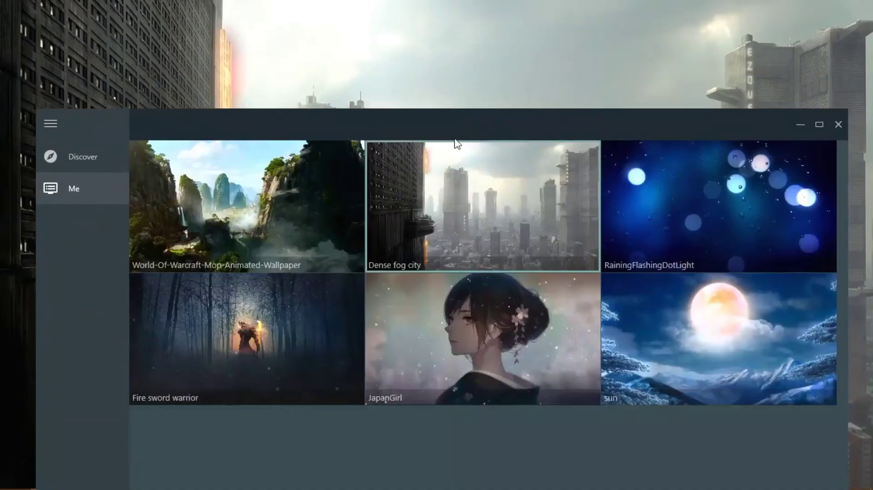
Step: Switch the wallpaper to Fire sword warrior, preview it, then close the RainWallpaper window
{"action": "left_click", "coordinate": [285, 384]}
{"action": "left_click_drag", "start_coordinate": [475, 120], "coordinate": [97, 384]}
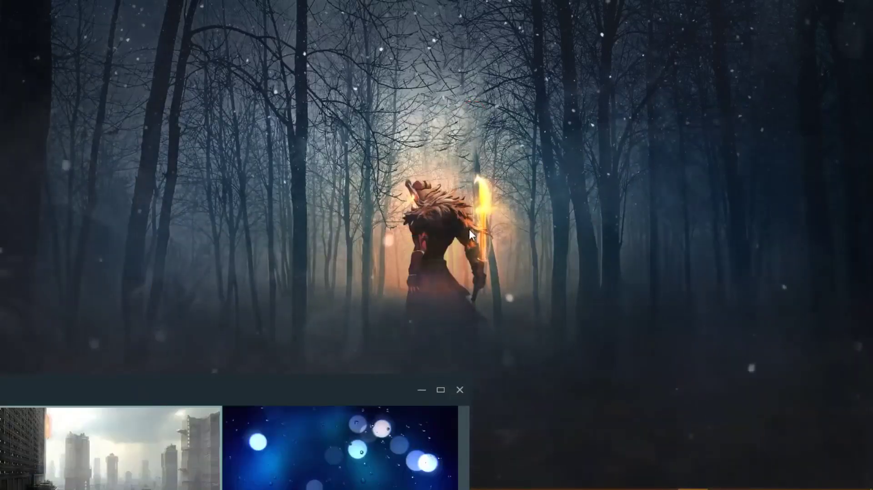
{"action": "left_click_drag", "start_coordinate": [342, 380], "coordinate": [681, 56]}
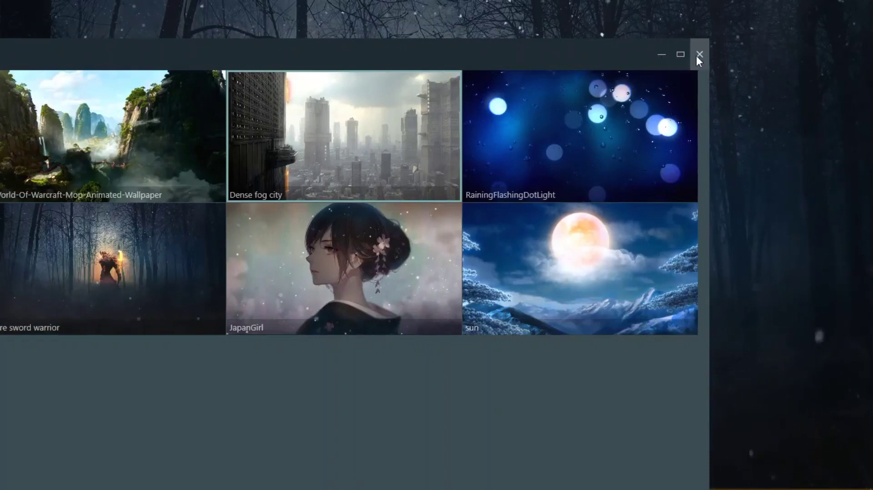
{"action": "left_click", "coordinate": [699, 55]}
Step: Reopen RainWallpaper from its icon among the hidden tray icons
{"action": "mouse_move", "coordinate": [718, 486]}
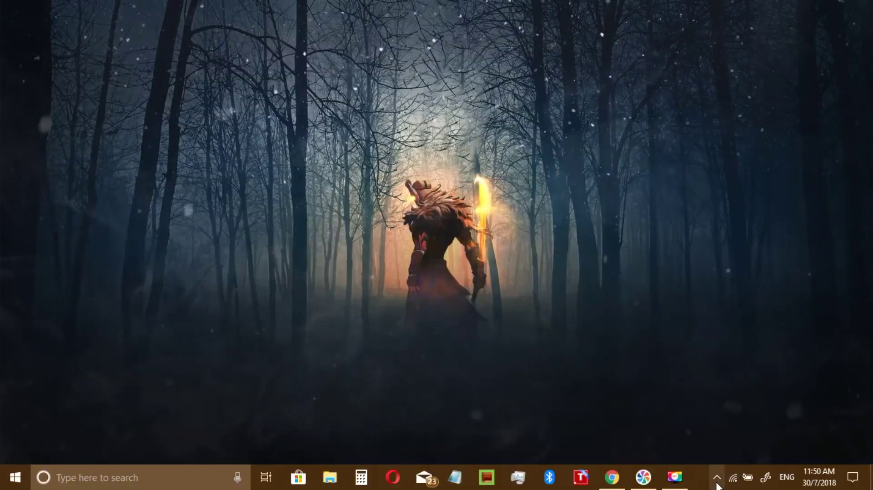
{"action": "left_click", "coordinate": [717, 478]}
{"action": "right_click", "coordinate": [717, 451]}
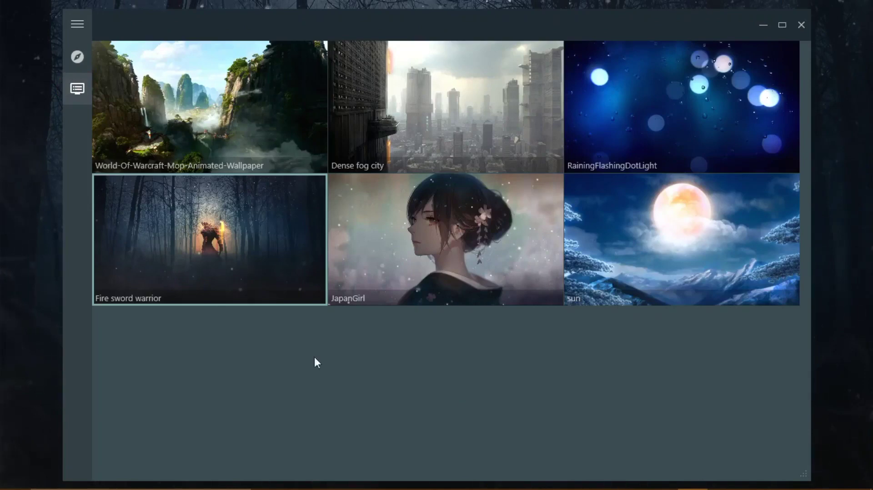
Step: Expand the navigation pane, visit Discover, then return to the Me library
{"action": "left_click", "coordinate": [77, 25]}
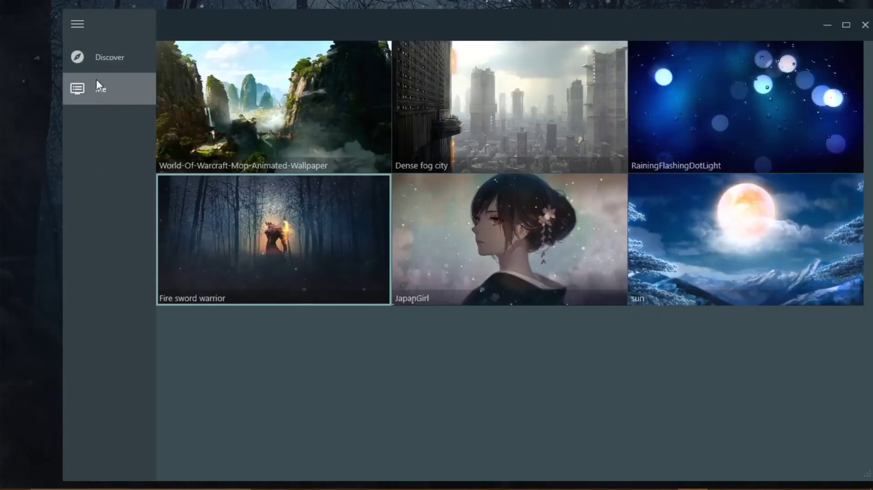
{"action": "left_click", "coordinate": [94, 57]}
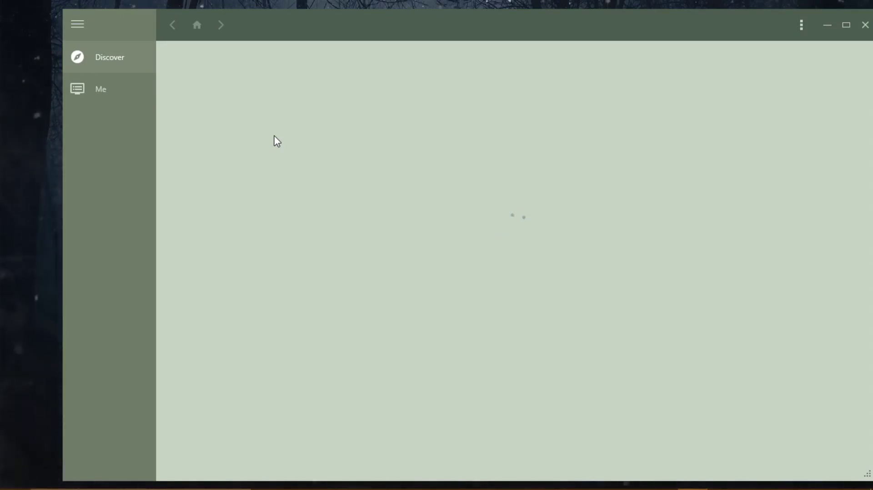
{"action": "left_click", "coordinate": [96, 89]}
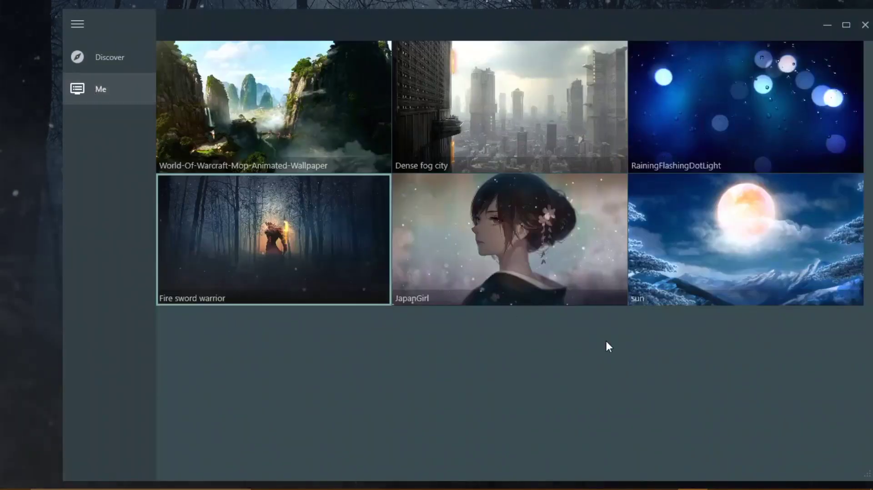